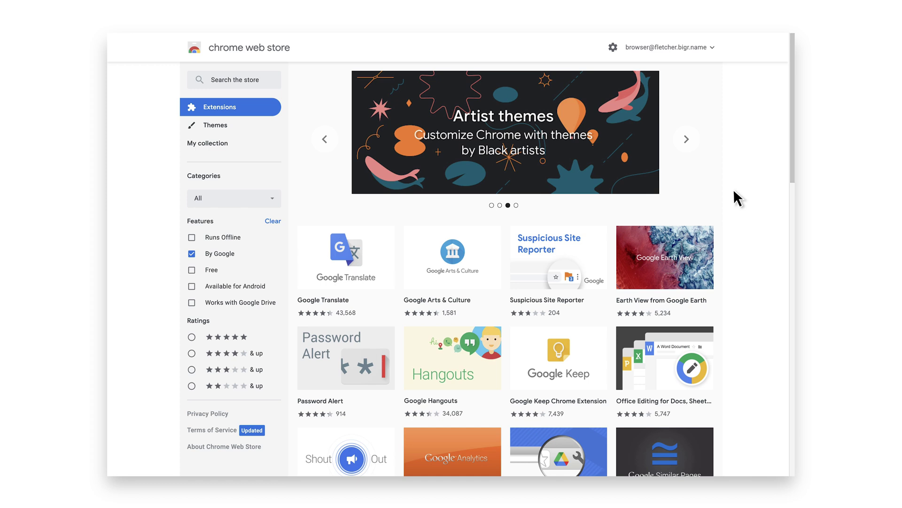
{"action": "mouse_move", "coordinate": [665, 270]}
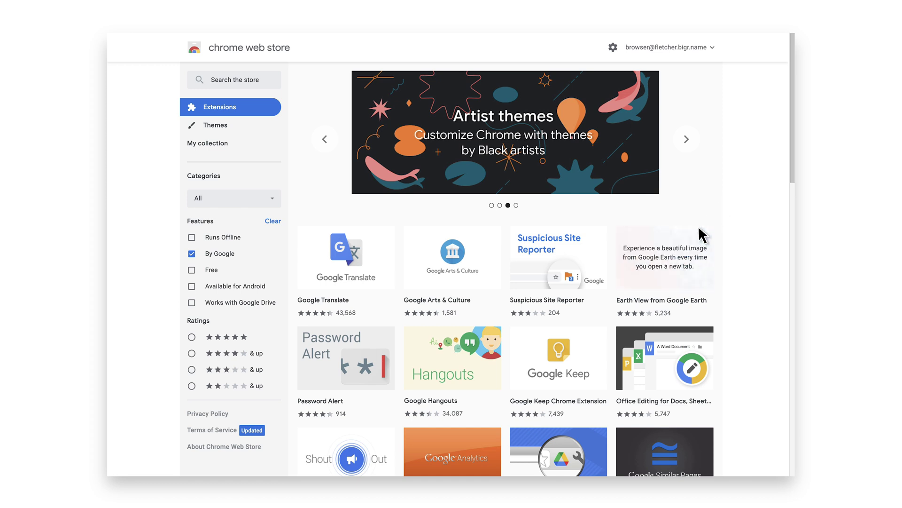
Step: Send the administrator an install request for the Earth View from Google Earth extension
{"action": "left_click", "coordinate": [699, 226]}
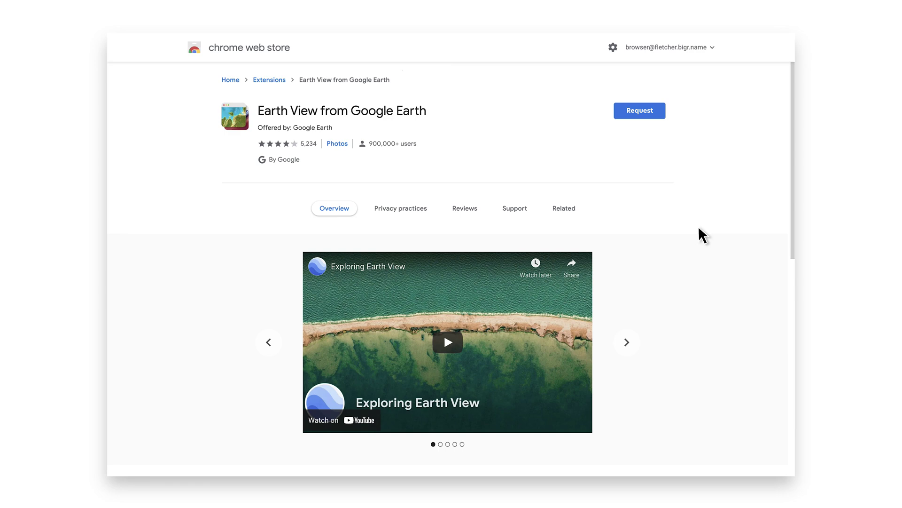
{"action": "left_click", "coordinate": [657, 109]}
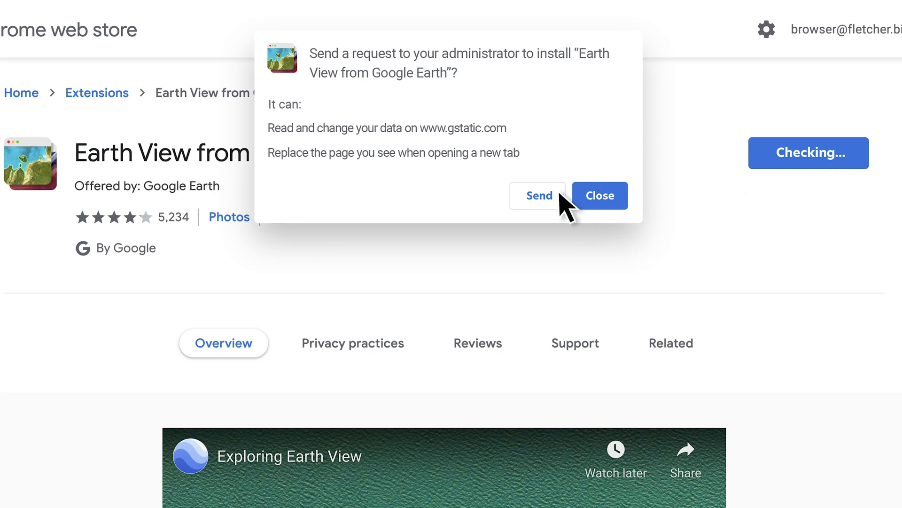
{"action": "left_click", "coordinate": [540, 195]}
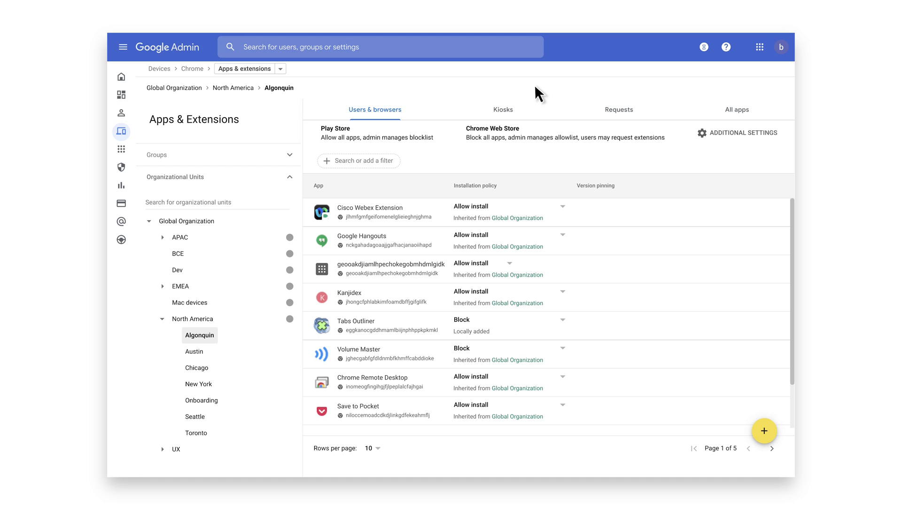
Step: Show the requested-extensions list and view the Earth View request's details and permissions
{"action": "left_click", "coordinate": [638, 105]}
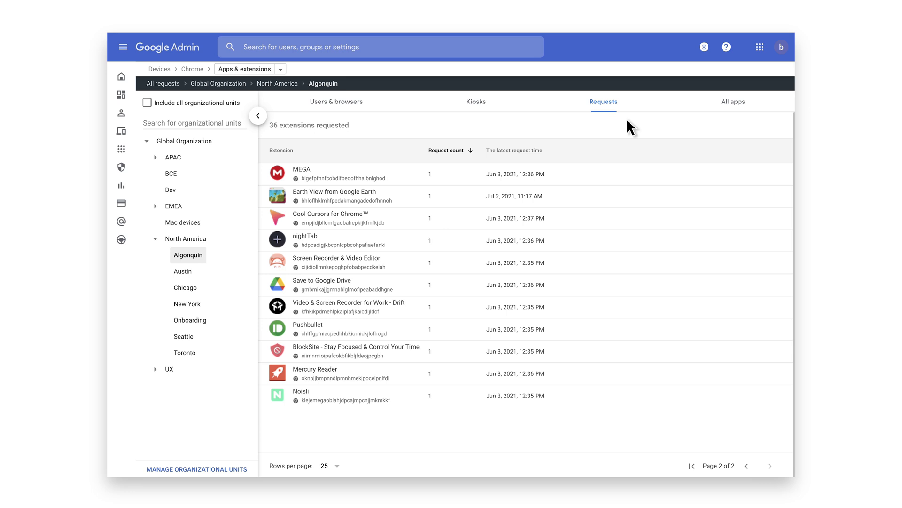
{"action": "left_click", "coordinate": [578, 187]}
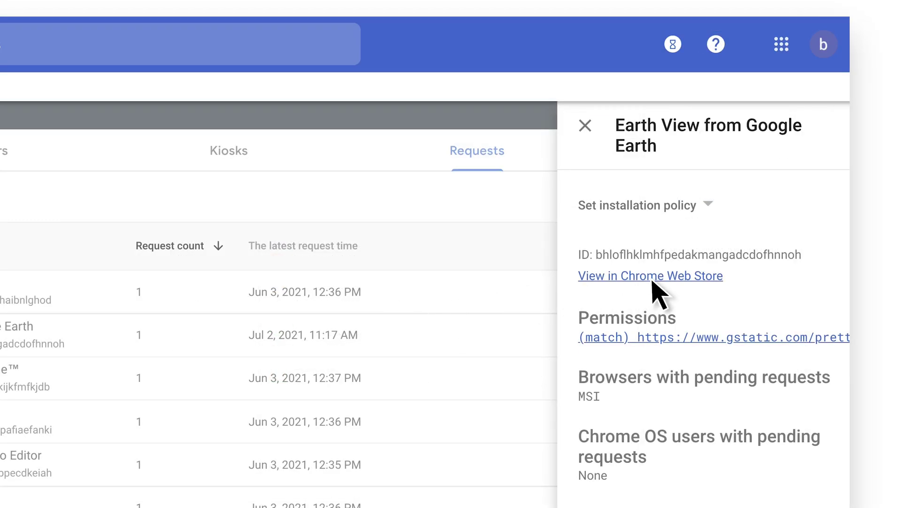
Step: Review Earth View's store page and list its installation policy choices
{"action": "left_click", "coordinate": [649, 276]}
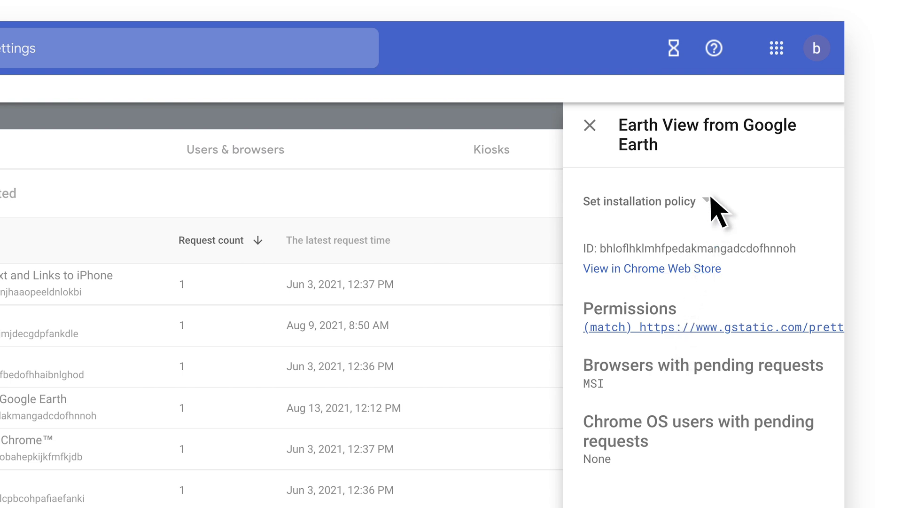
{"action": "left_click", "coordinate": [710, 202]}
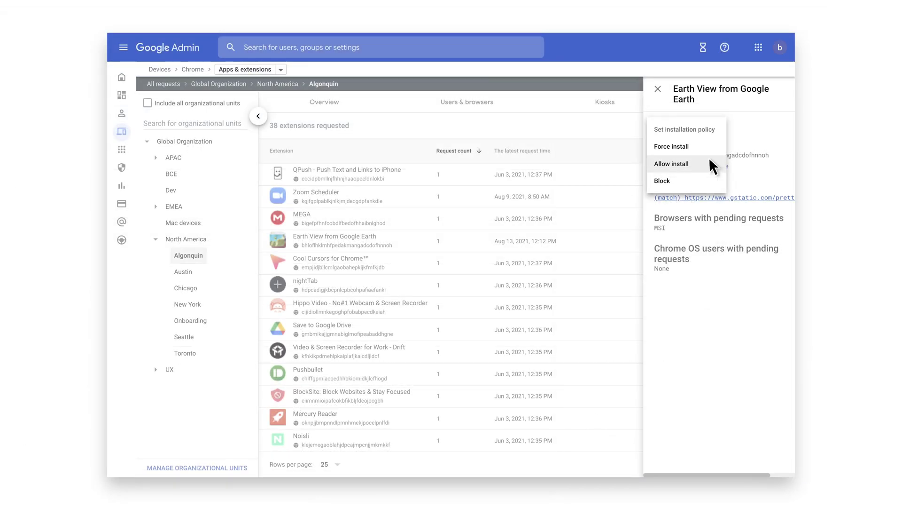
Step: Set Earth View's installation policy to Allow install and confirm it for Algonquin
{"action": "left_click", "coordinate": [710, 164]}
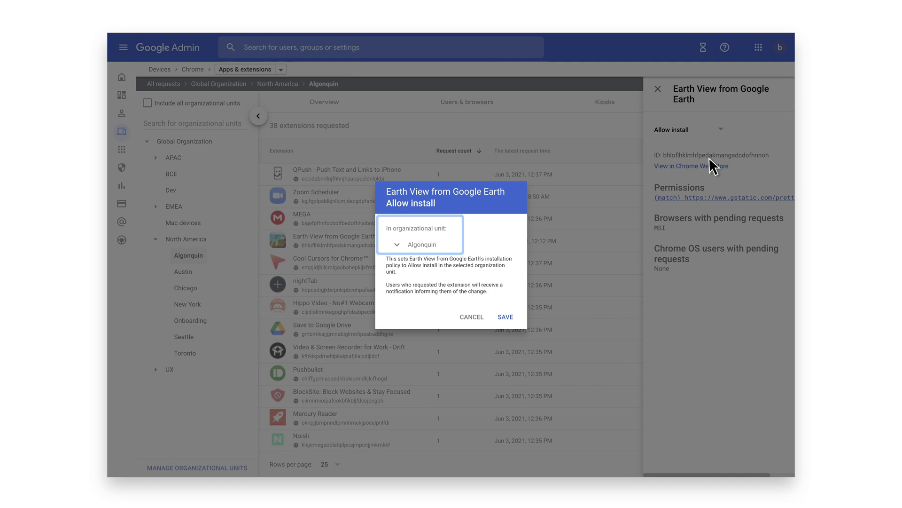
{"action": "left_click", "coordinate": [506, 316]}
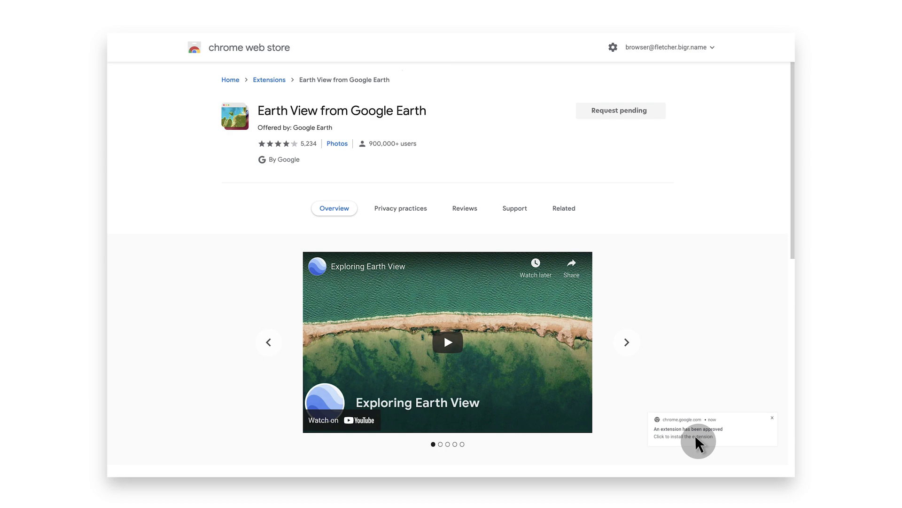
Step: From the approval notification, add the Earth View extension to Chrome
{"action": "left_click", "coordinate": [698, 442]}
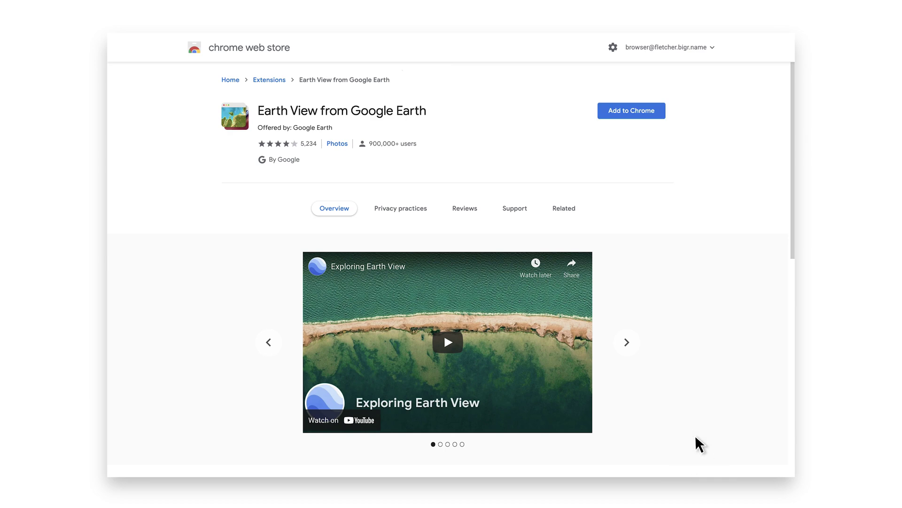
{"action": "left_click", "coordinate": [656, 113]}
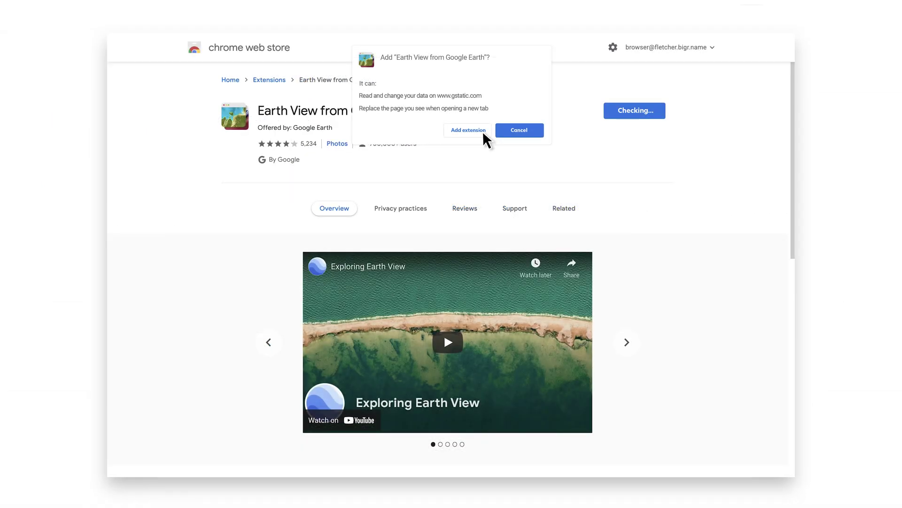
{"action": "left_click", "coordinate": [468, 130]}
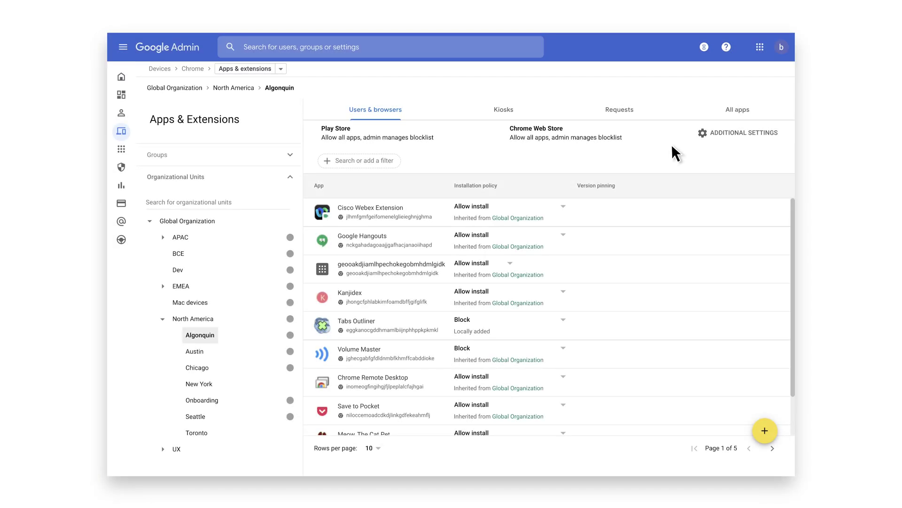
Step: In Additional Settings, set Allow/block mode to block all apps with admin allowlist and user extension requests, and save
{"action": "left_click", "coordinate": [727, 132]}
{"action": "left_click_drag", "start_coordinate": [793, 133], "coordinate": [793, 429]}
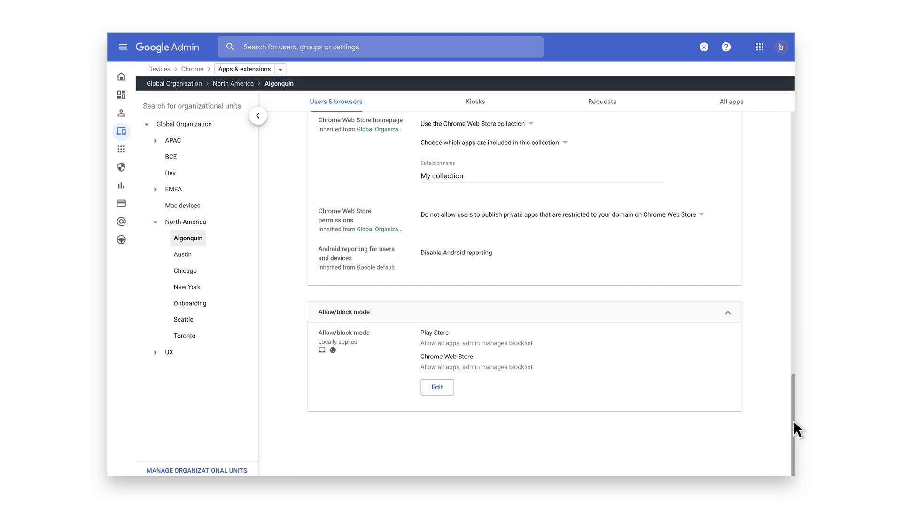
{"action": "left_click", "coordinate": [444, 387]}
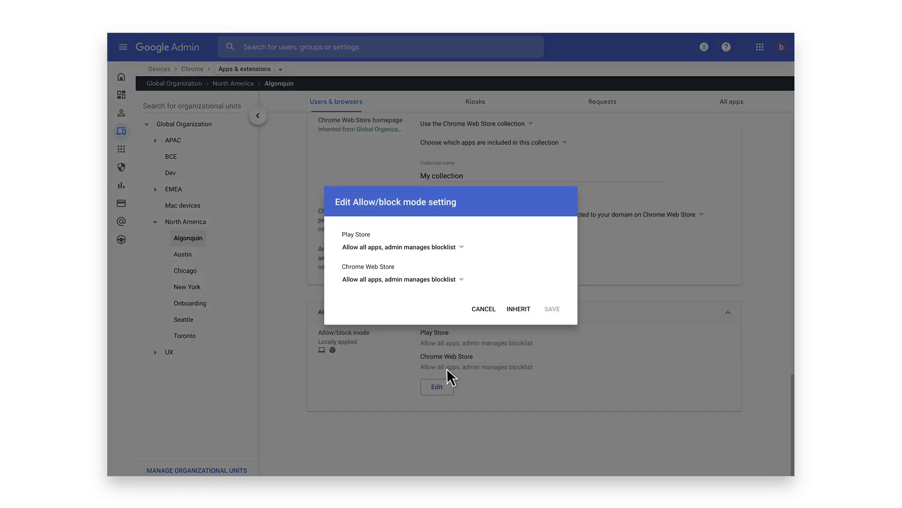
{"action": "left_click", "coordinate": [480, 279]}
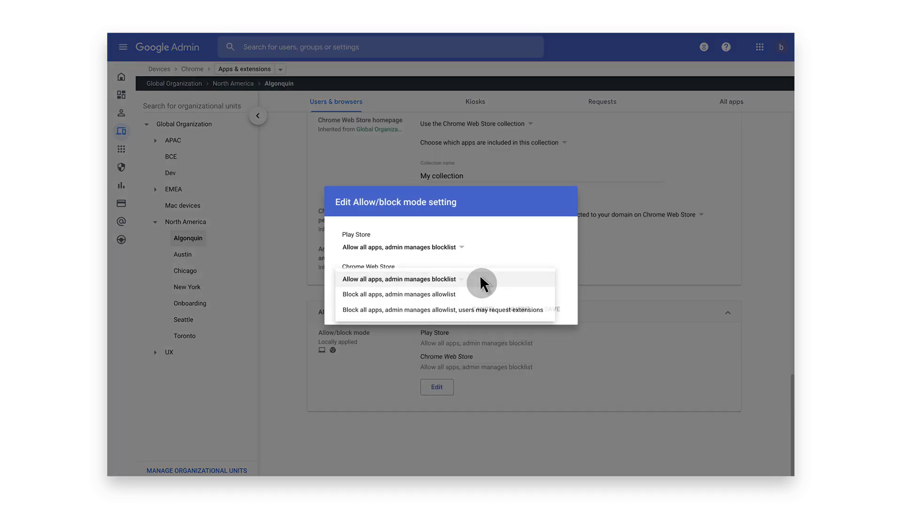
{"action": "left_click", "coordinate": [546, 304]}
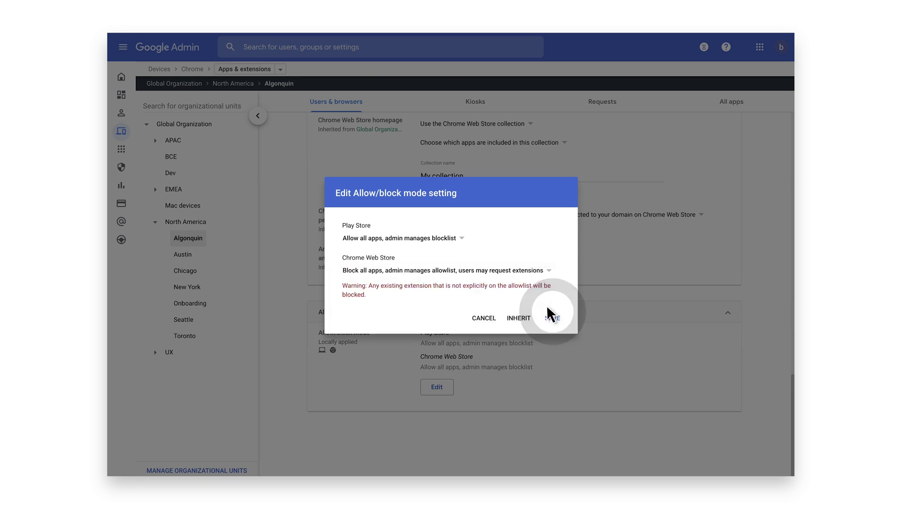
{"action": "left_click", "coordinate": [552, 314]}
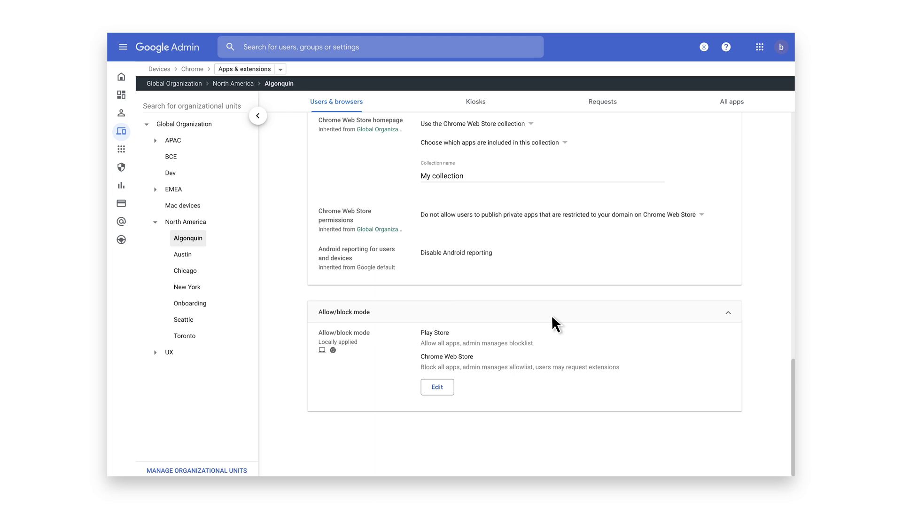
Step: Go to the Chrome Settings page and filter the list to the User reporting setting
{"action": "left_click", "coordinate": [280, 69]}
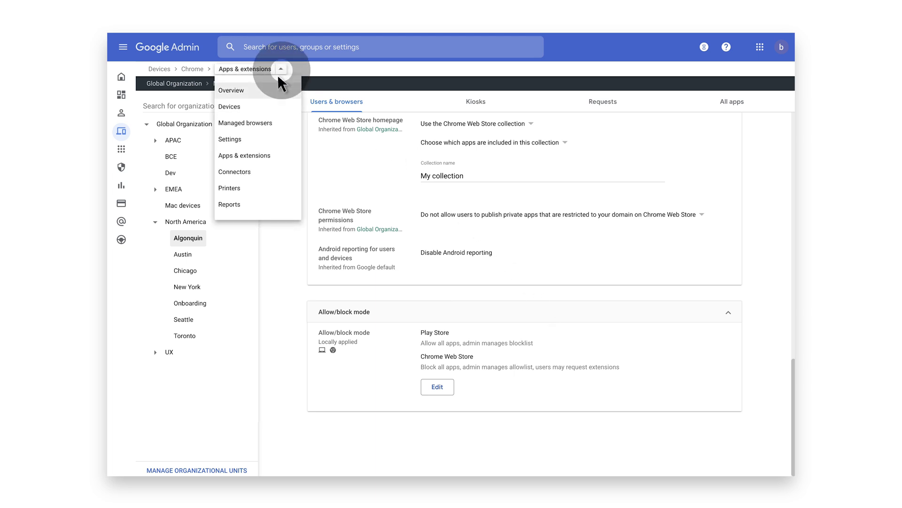
{"action": "left_click", "coordinate": [266, 134]}
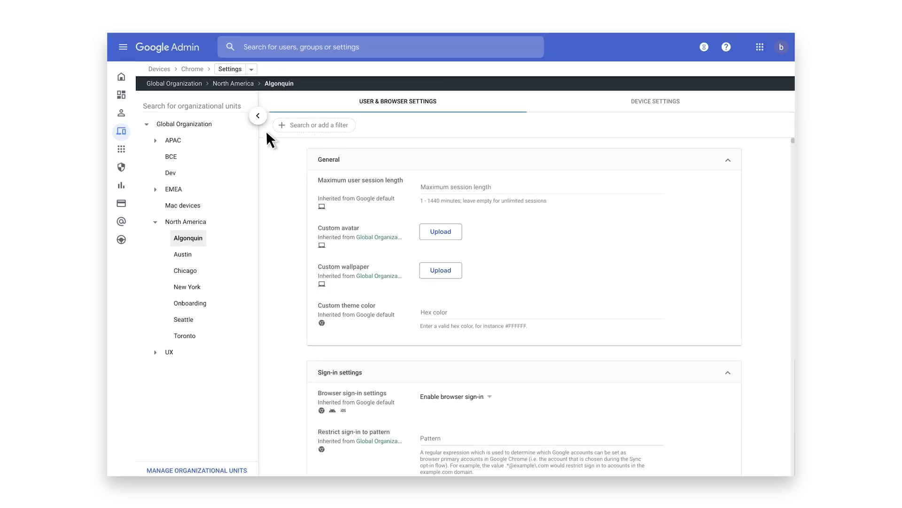
{"action": "left_click", "coordinate": [383, 124]}
{"action": "type", "text": "User reporting"}
{"action": "left_click", "coordinate": [386, 165]}
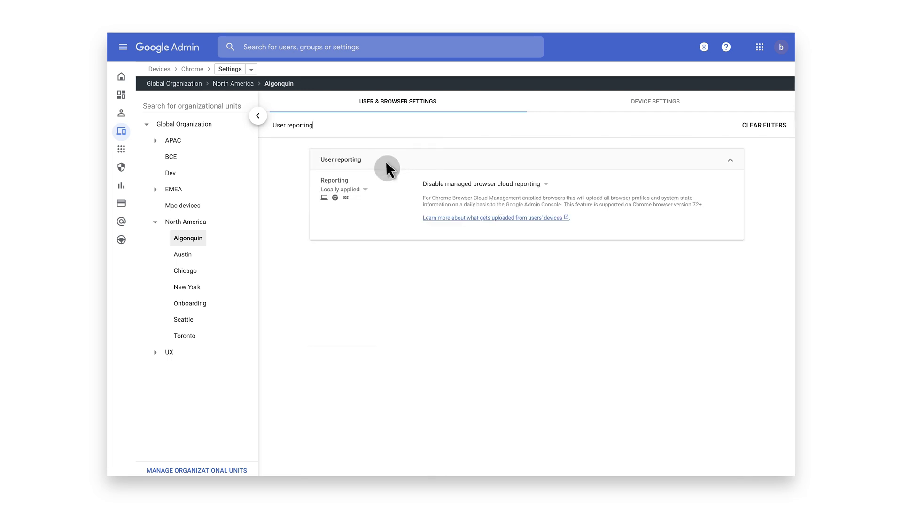
Step: Set Reporting to 'Enable managed browser cloud reporting' for Algonquin and save
{"action": "left_click", "coordinate": [544, 186]}
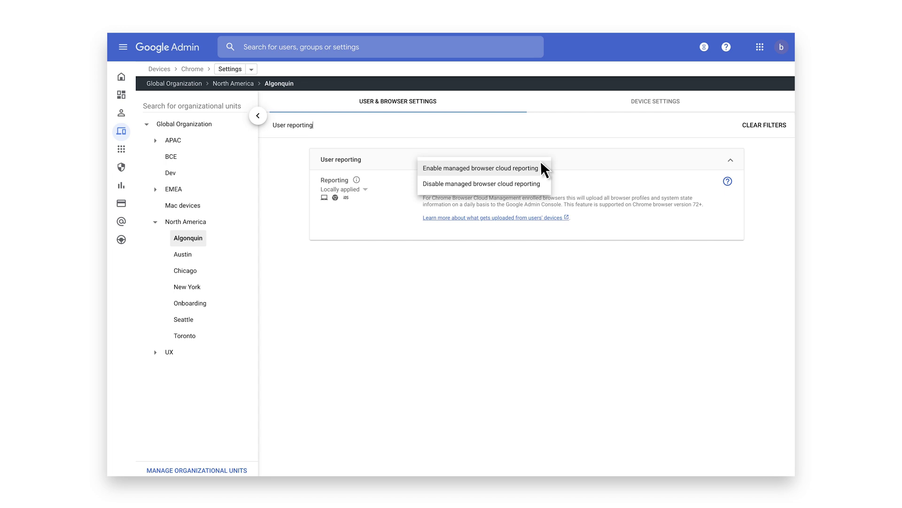
{"action": "left_click", "coordinate": [541, 169]}
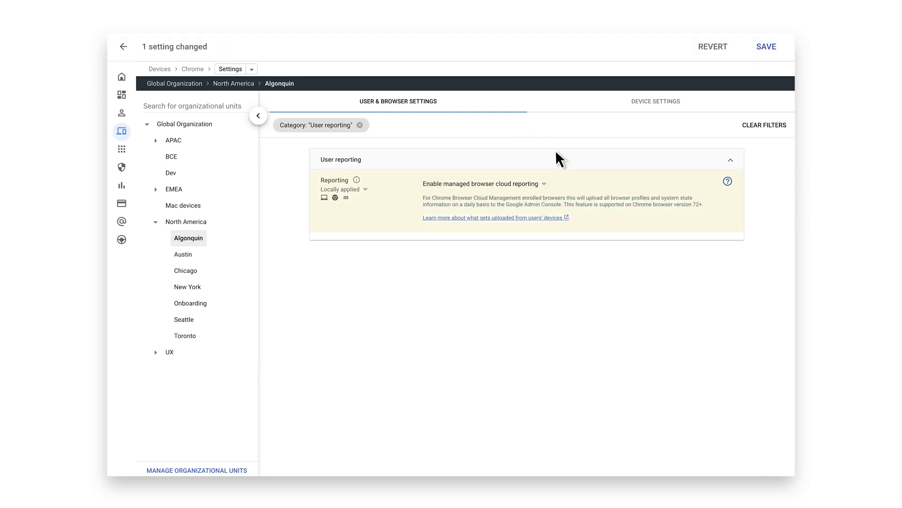
{"action": "left_click", "coordinate": [768, 47]}
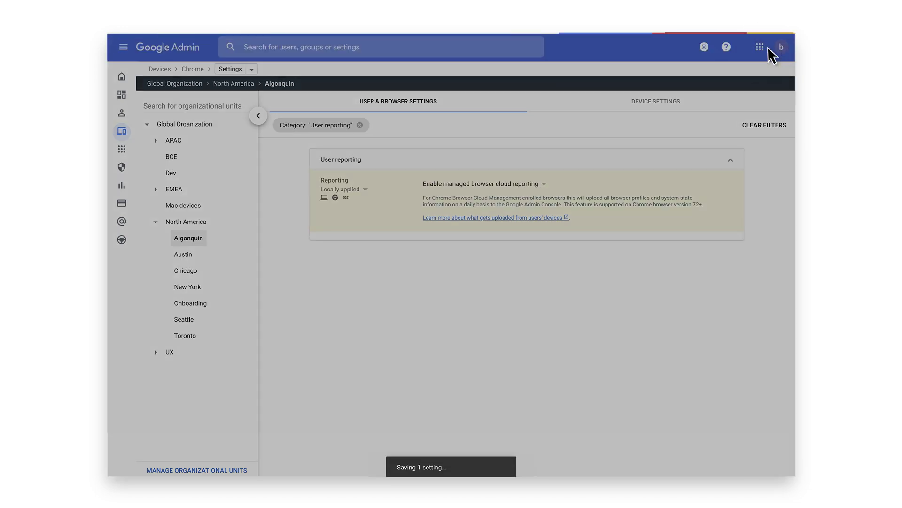